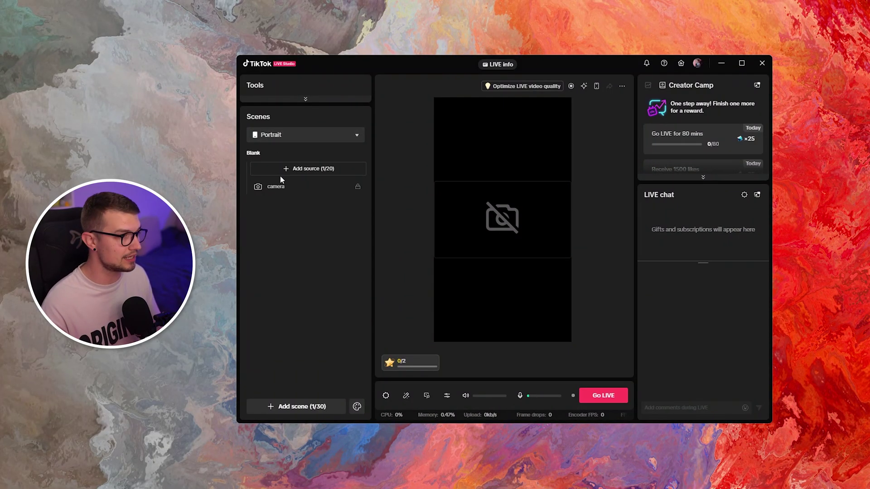
Add an Alert widget source and open its settings with follower alerts and a 3-second duration.
left_click(308, 177)
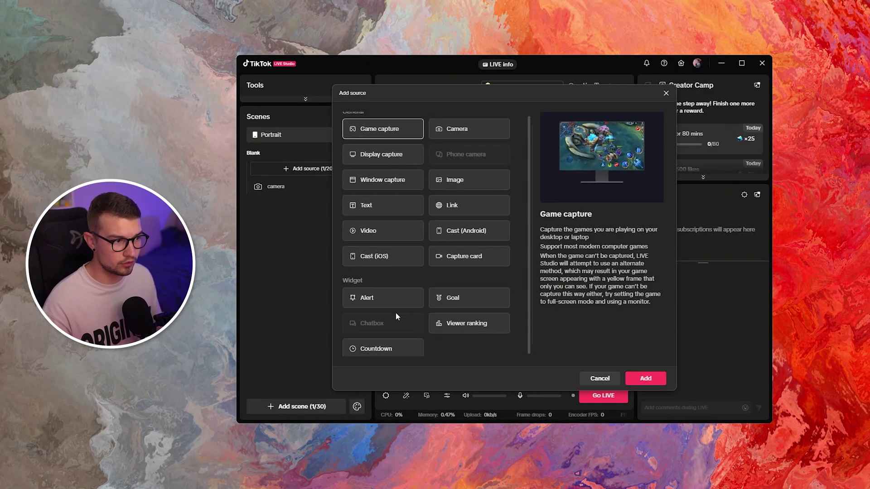
left_click(367, 303)
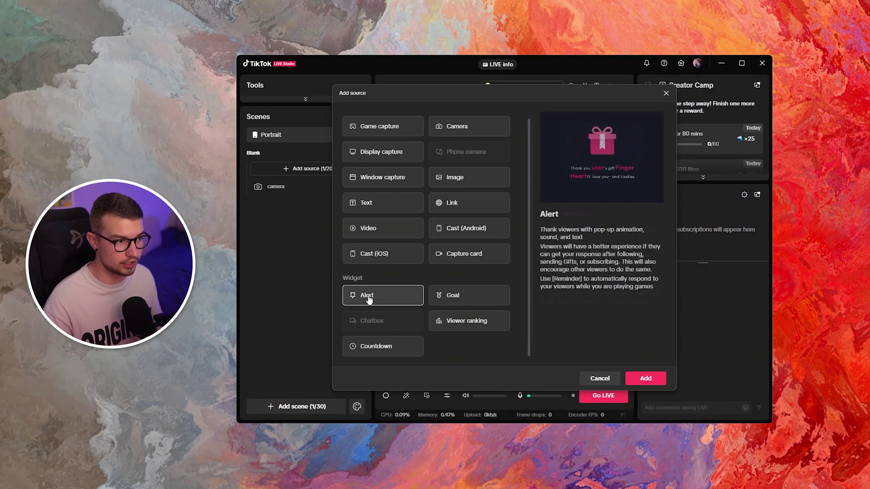
left_click(645, 378)
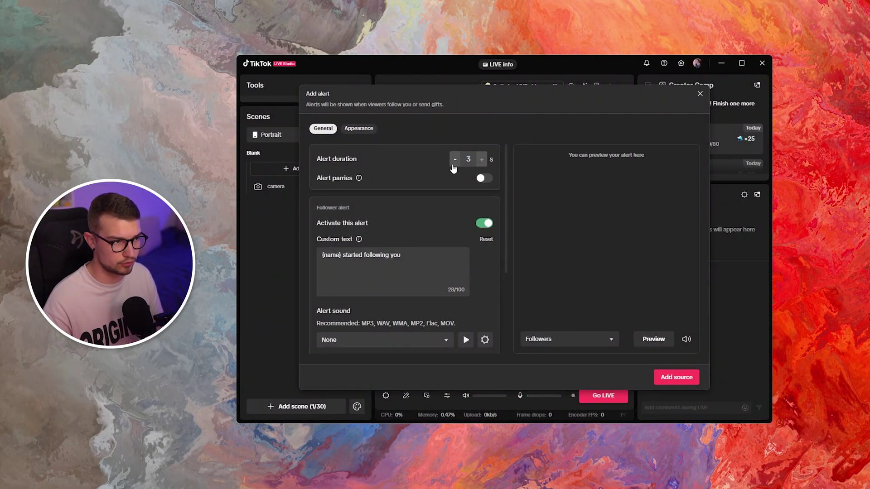
mouse_move(360, 179)
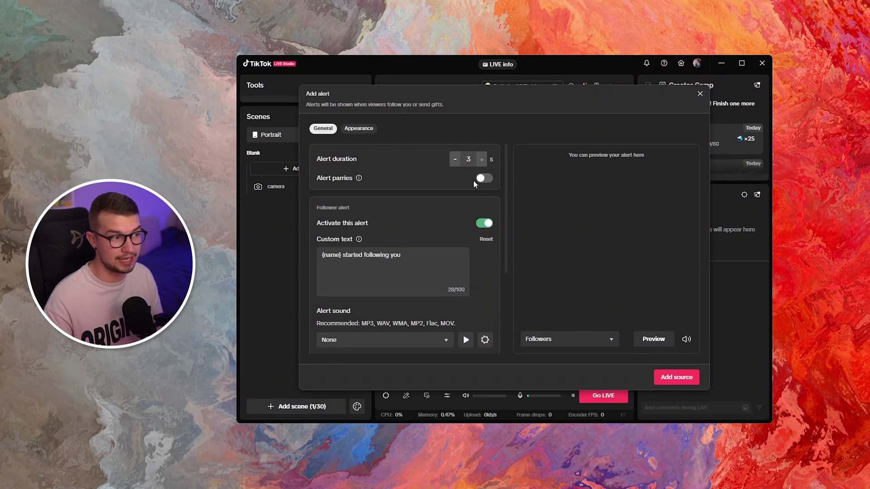
scroll(484, 183, "down", 1)
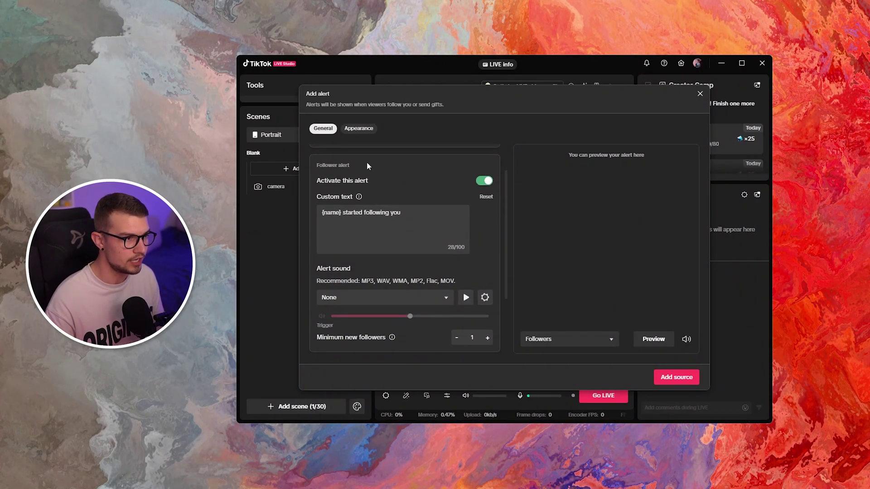
scroll(340, 191, "down", 2)
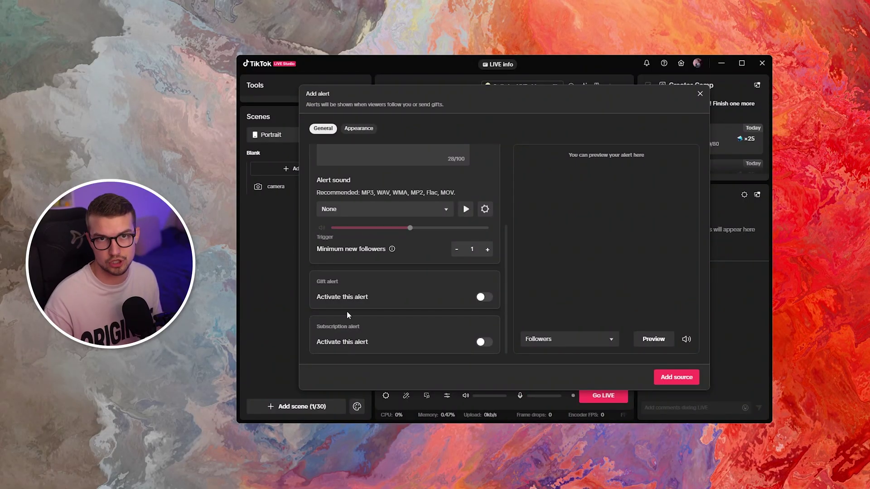
left_click(484, 297)
scroll(418, 272, "down", 2)
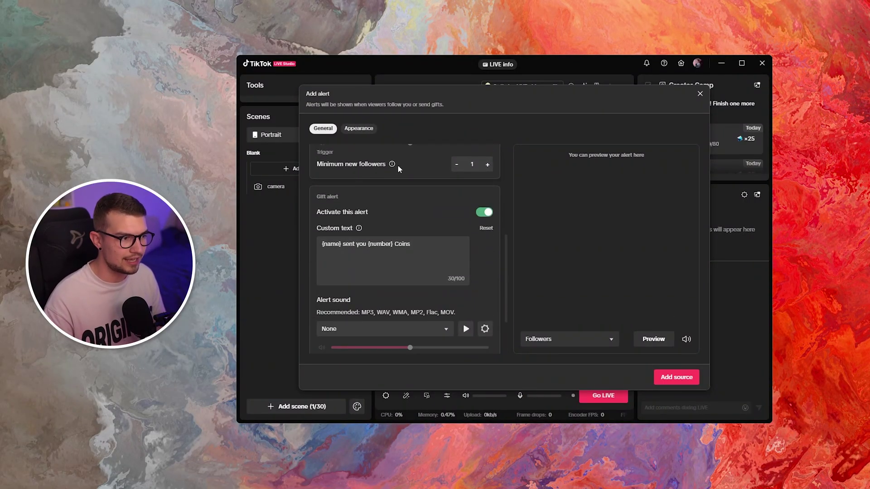
left_click(484, 212)
scroll(420, 300, "up", 3)
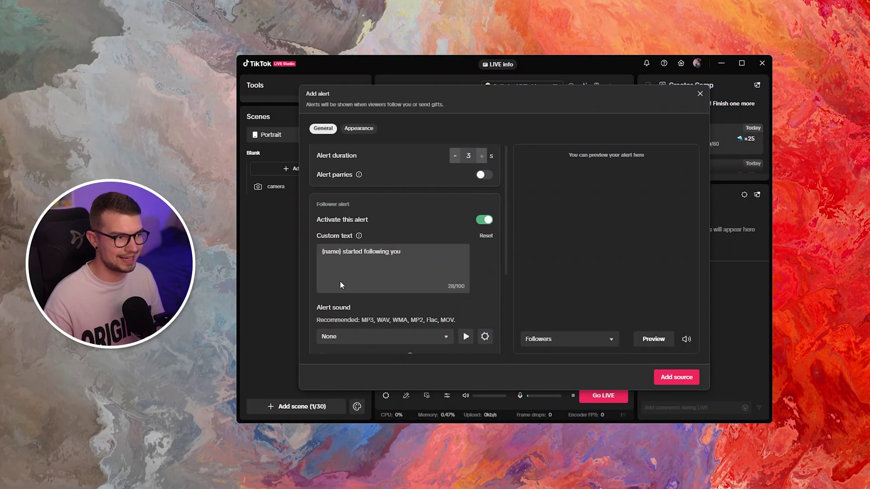
scroll(325, 254, "down", 2)
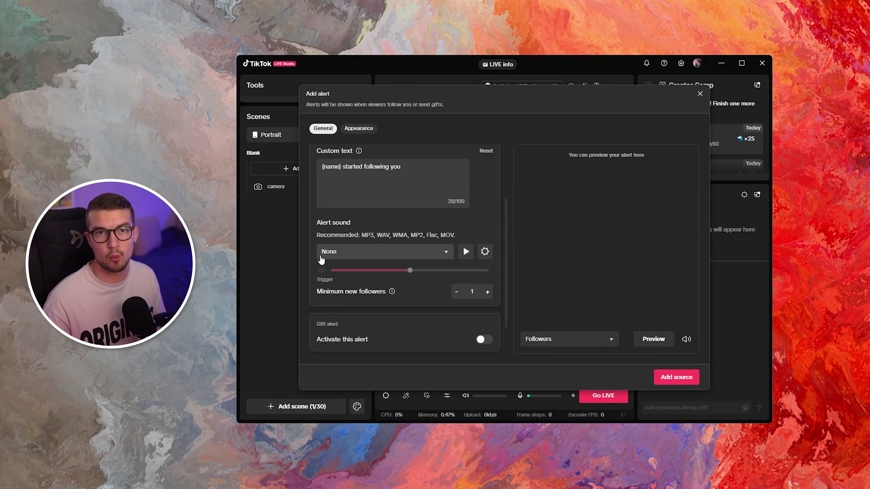
left_click(323, 256)
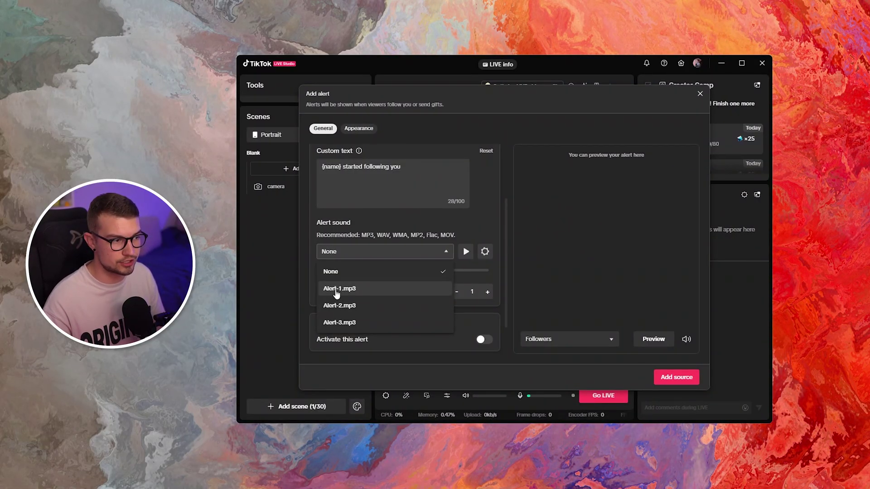
left_click(466, 259)
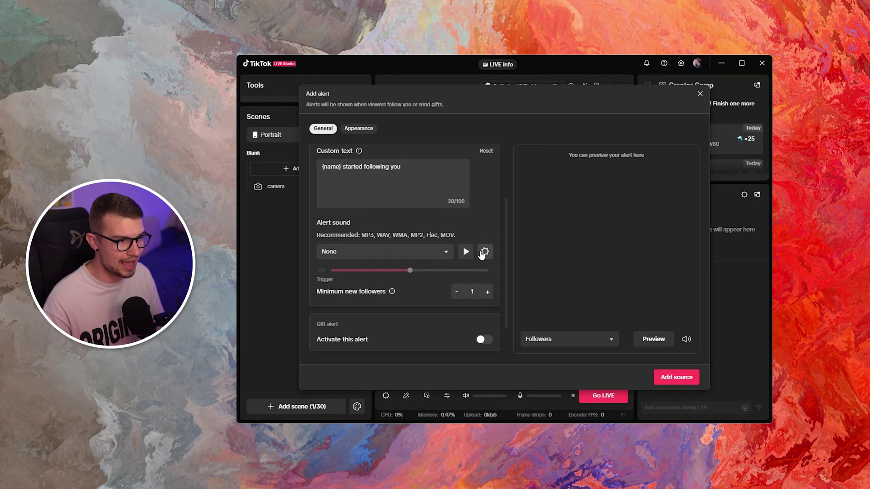
left_click(485, 252)
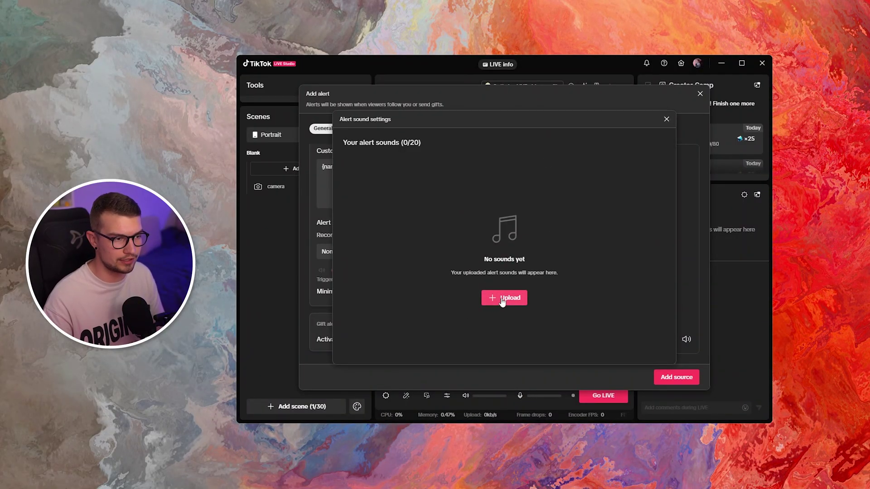
left_click(666, 120)
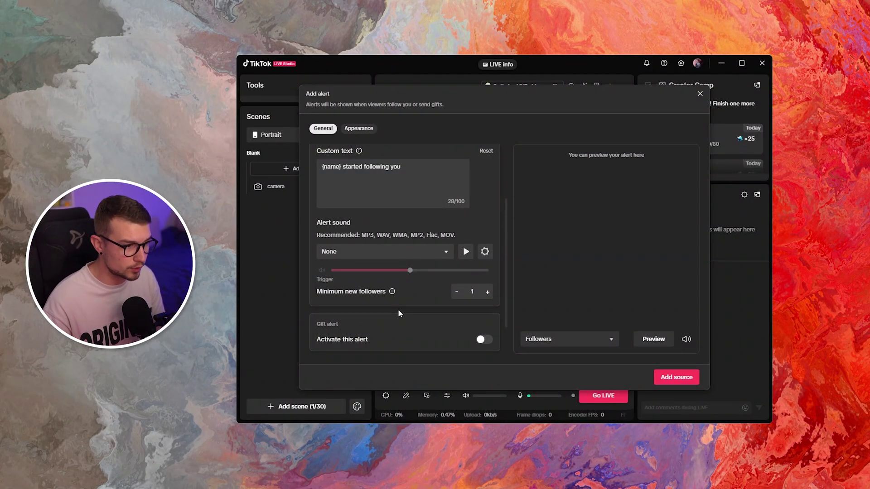
mouse_move(393, 292)
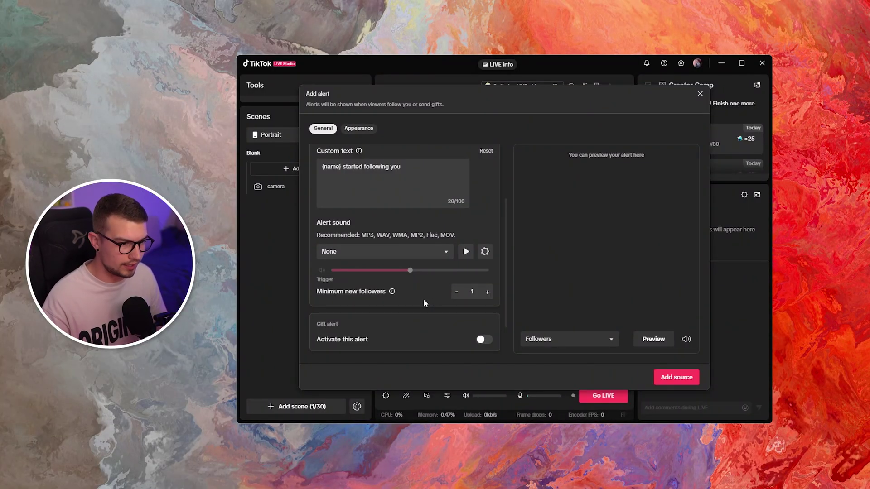
scroll(424, 300, "down", 1)
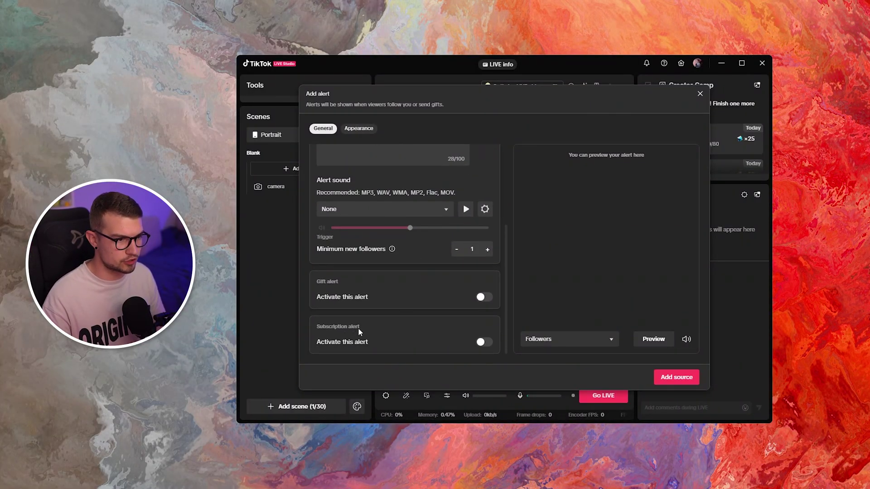
scroll(356, 333, "up", 3)
left_click(654, 342)
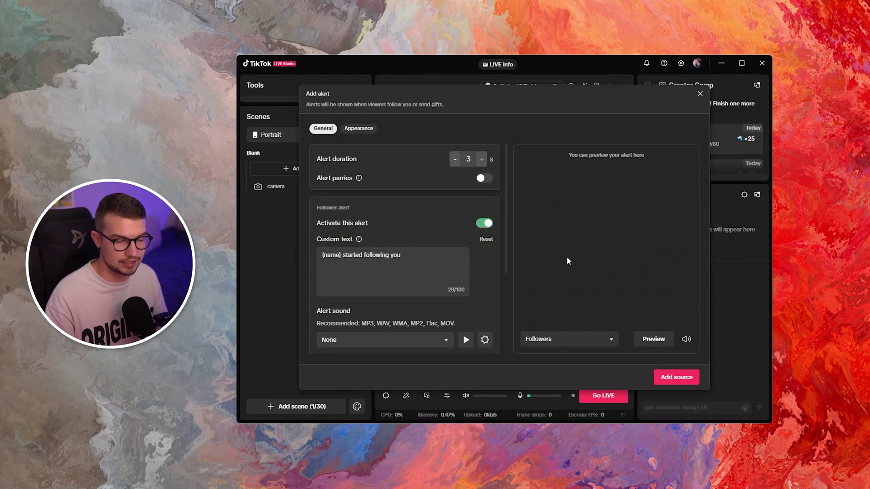
Browse the ready-made alert themes under the alert's Appearance settings.
left_click(365, 132)
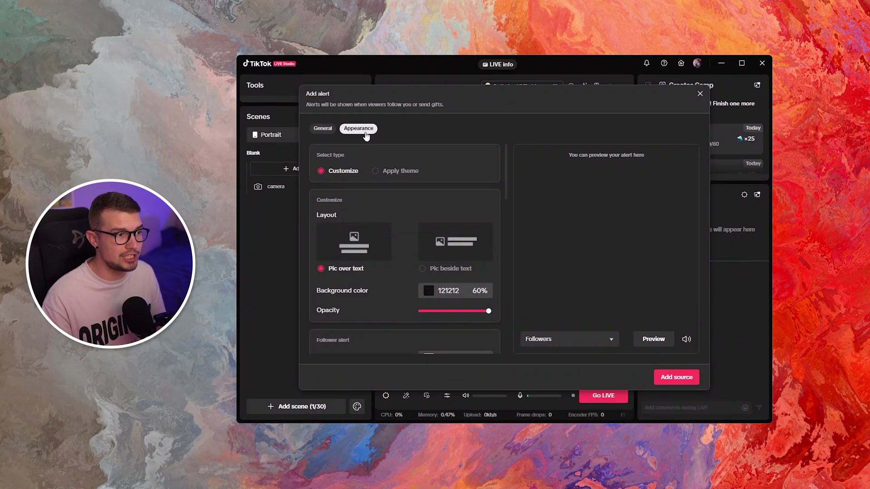
left_click(376, 172)
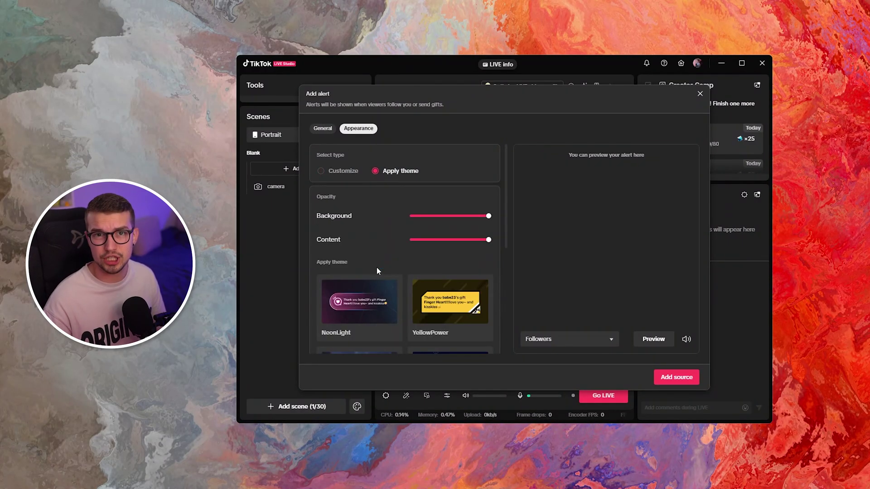
scroll(361, 265, "down", 5)
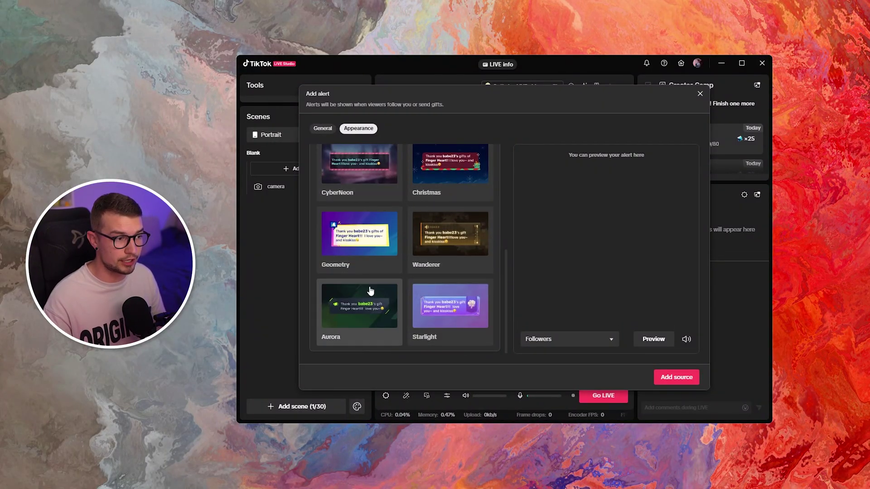
scroll(374, 295, "up", 5)
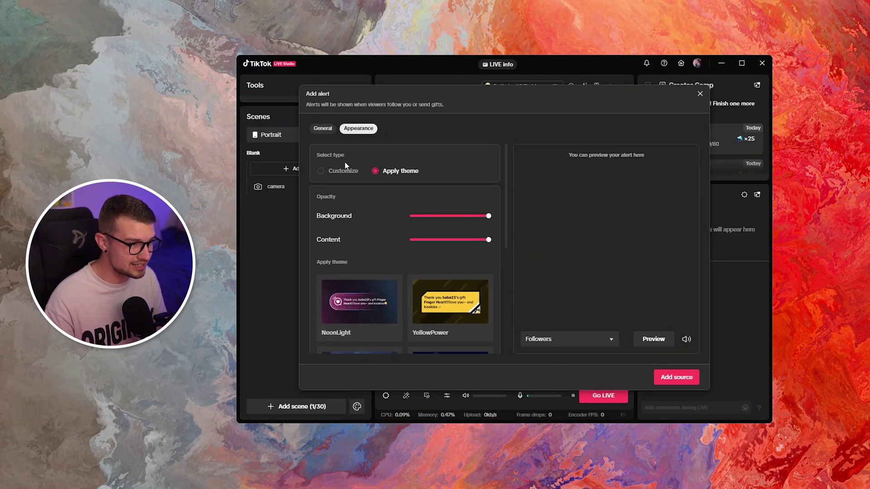
Return to Customize with Pic over text layout and review the colors: background 121212 at 60% opacity.
left_click(321, 171)
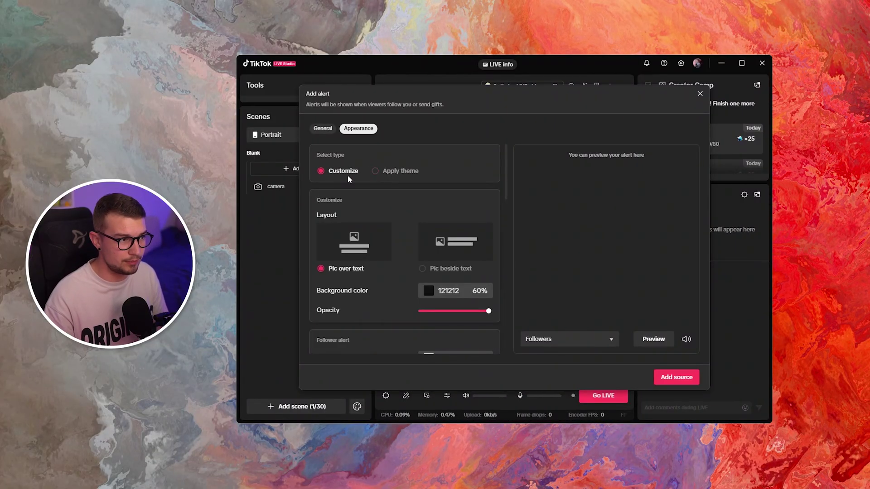
scroll(343, 195, "down", 1)
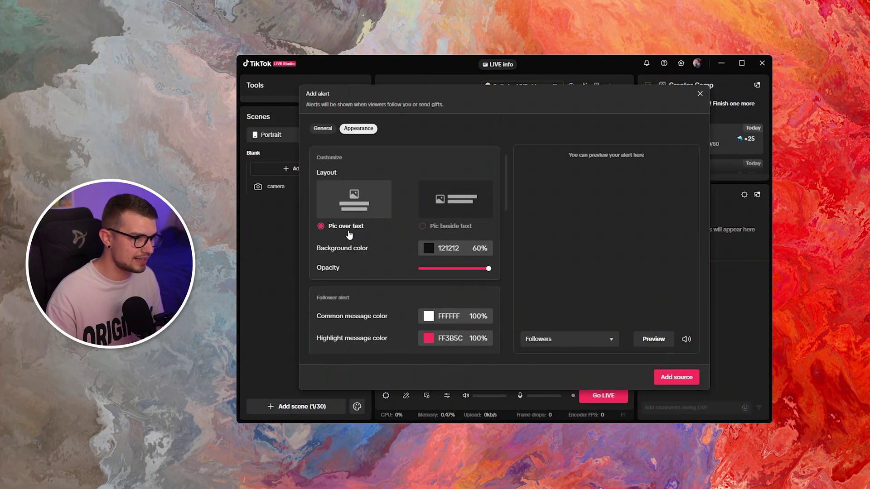
scroll(403, 331, "down", 2)
scroll(434, 220, "down", 1)
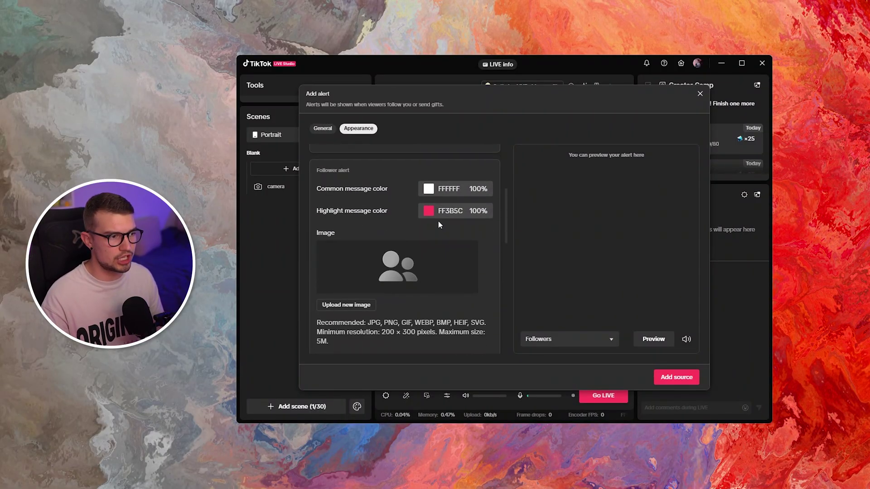
scroll(412, 240, "down", 3)
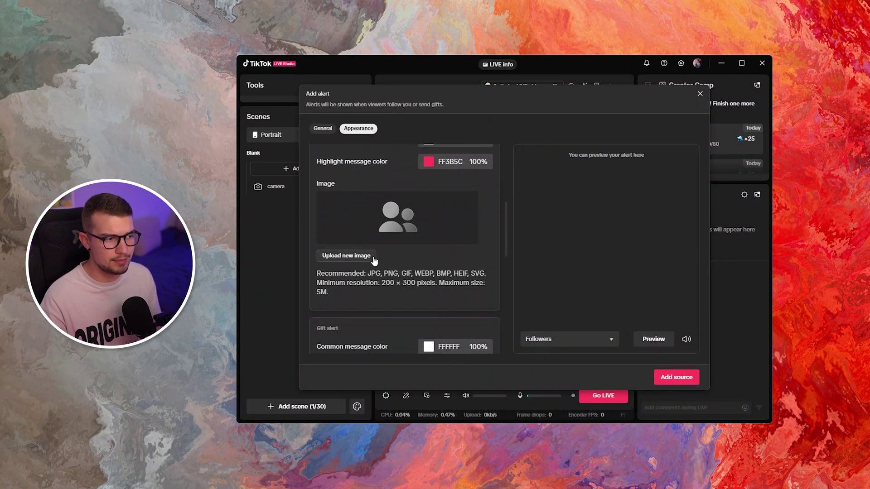
scroll(358, 205, "down", 6)
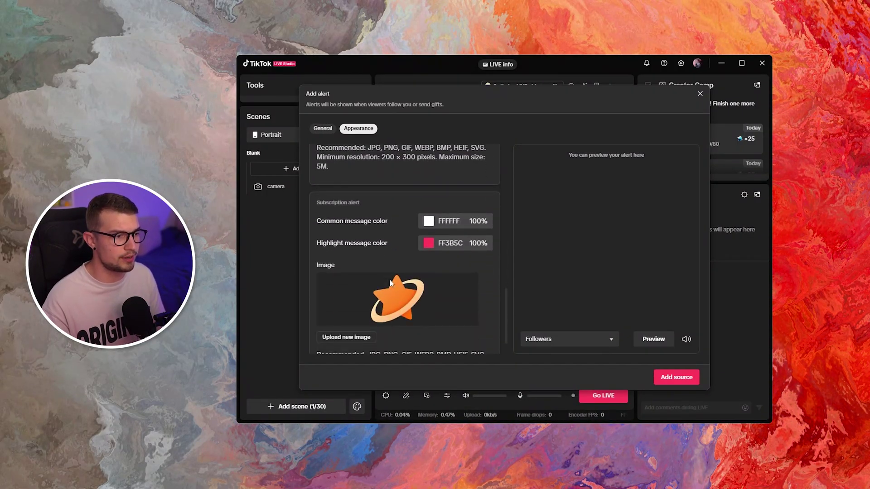
scroll(403, 275, "down", 1)
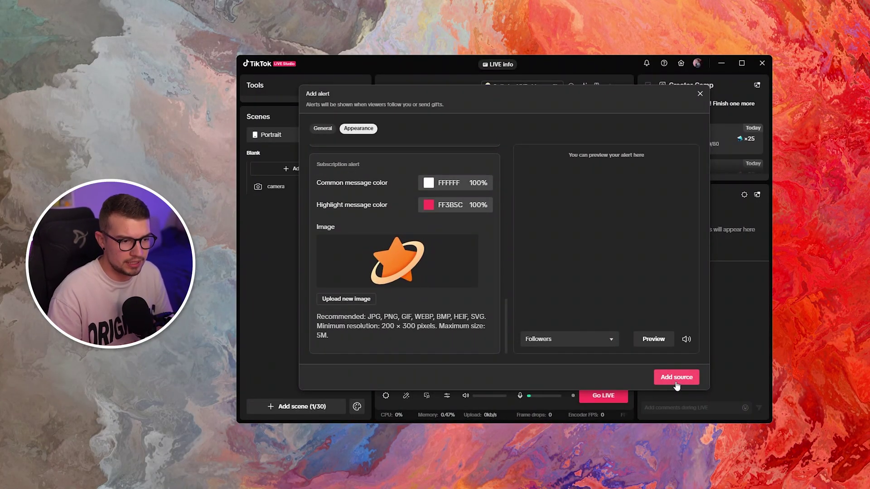
Add the Alert source, move it 171 px from the portrait canvas top, centred, and lock it.
left_click(675, 379)
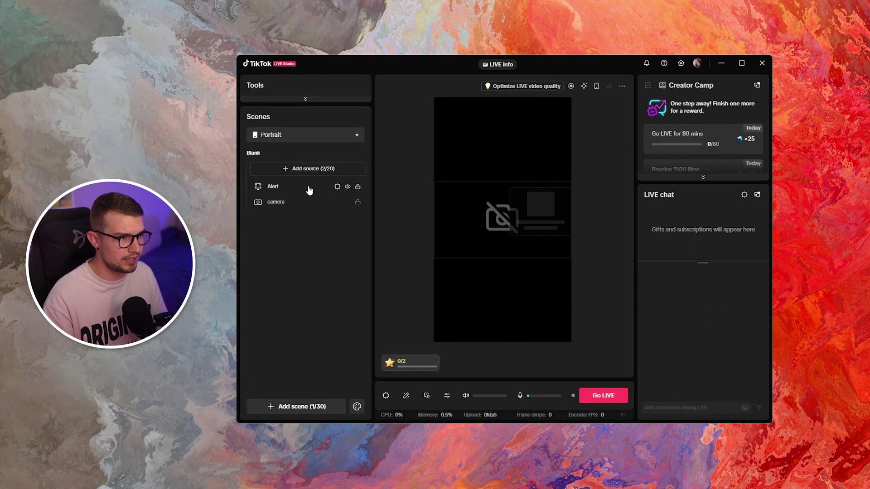
left_click(301, 187)
left_click_drag(537, 209, 506, 162)
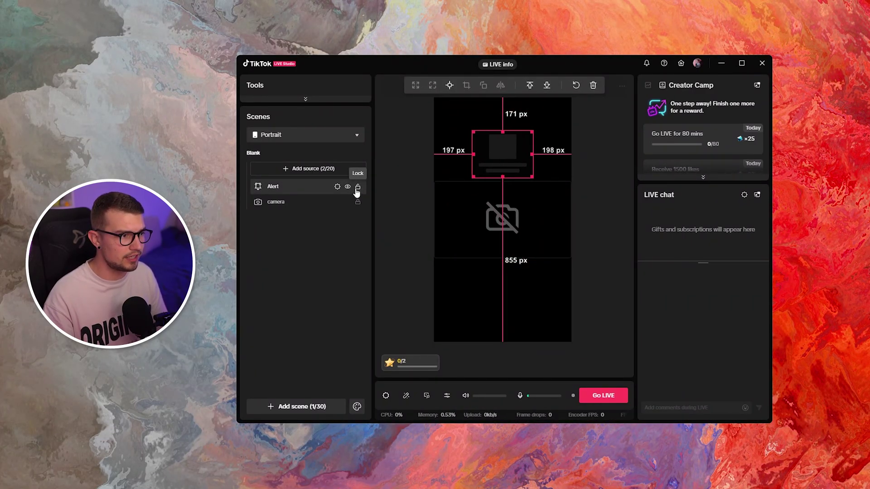
left_click(357, 187)
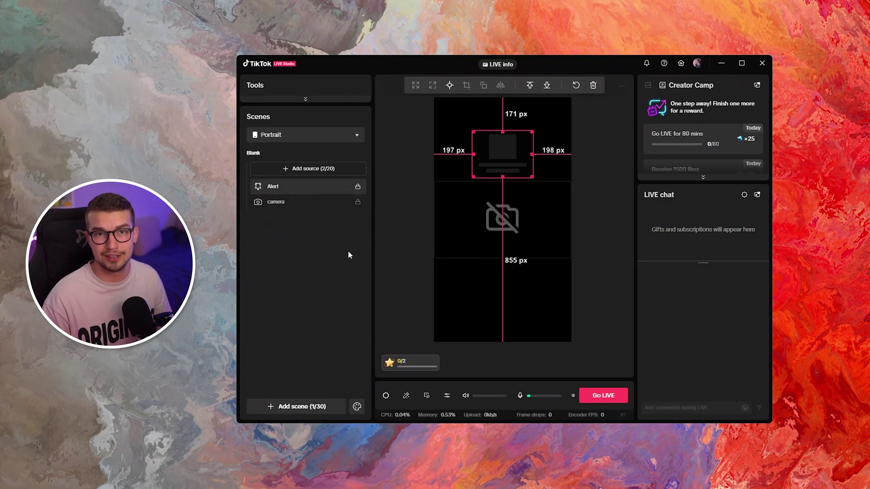